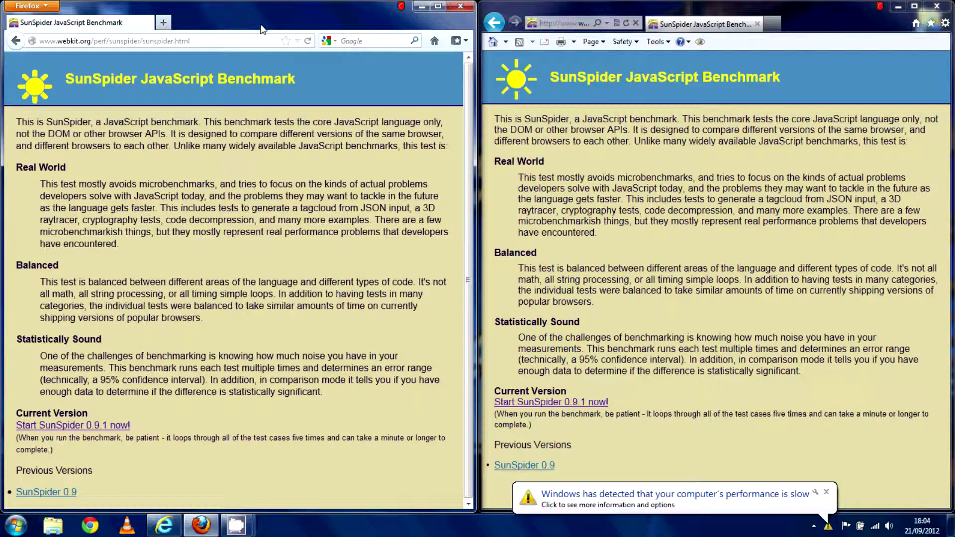
pyautogui.click(459, 41)
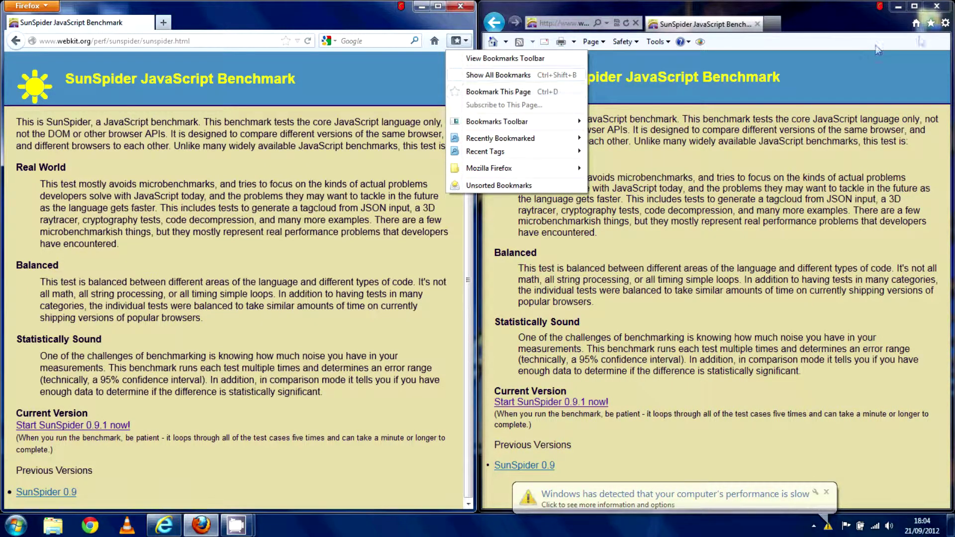
pyautogui.click(941, 24)
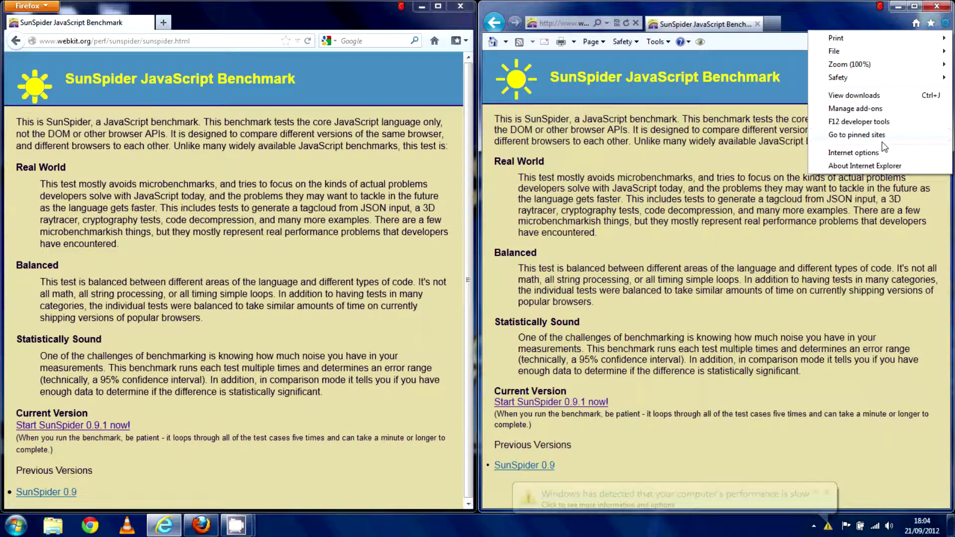
pyautogui.click(875, 165)
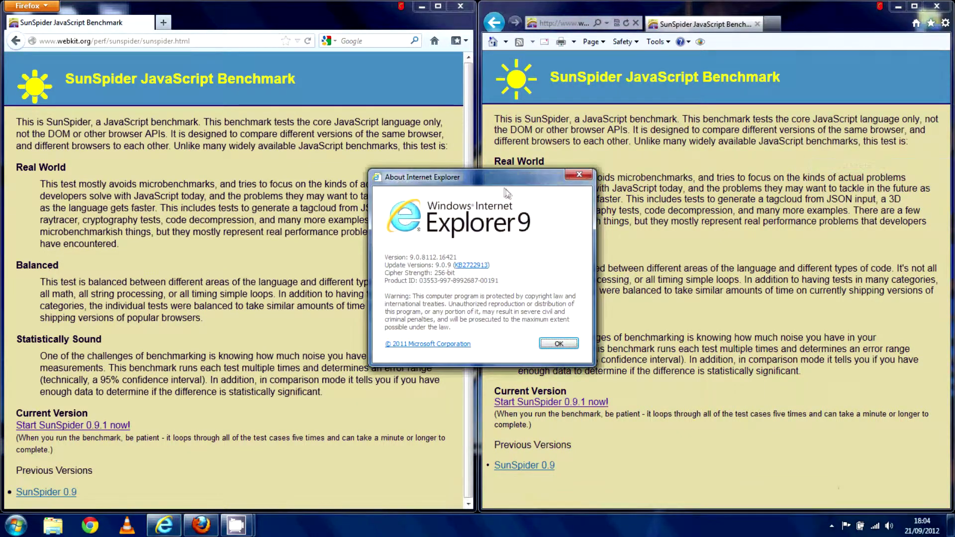
pyautogui.moveTo(552, 183); pyautogui.dragTo(638, 179)
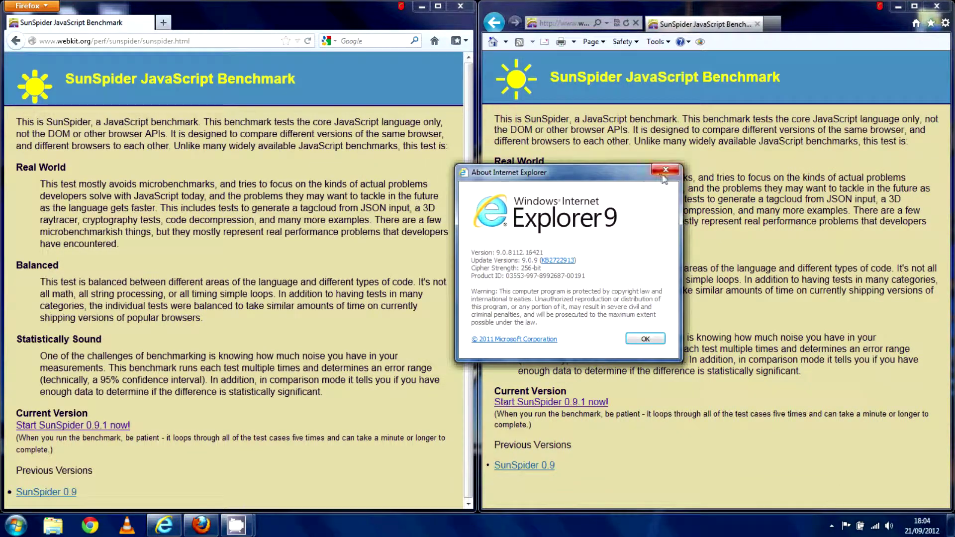
pyautogui.click(665, 171)
pyautogui.click(456, 42)
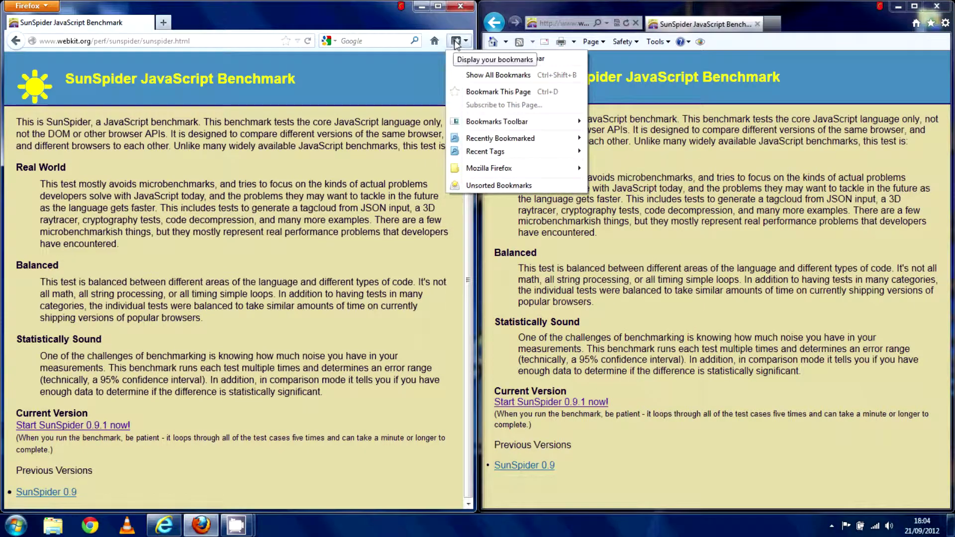
pyautogui.click(438, 6)
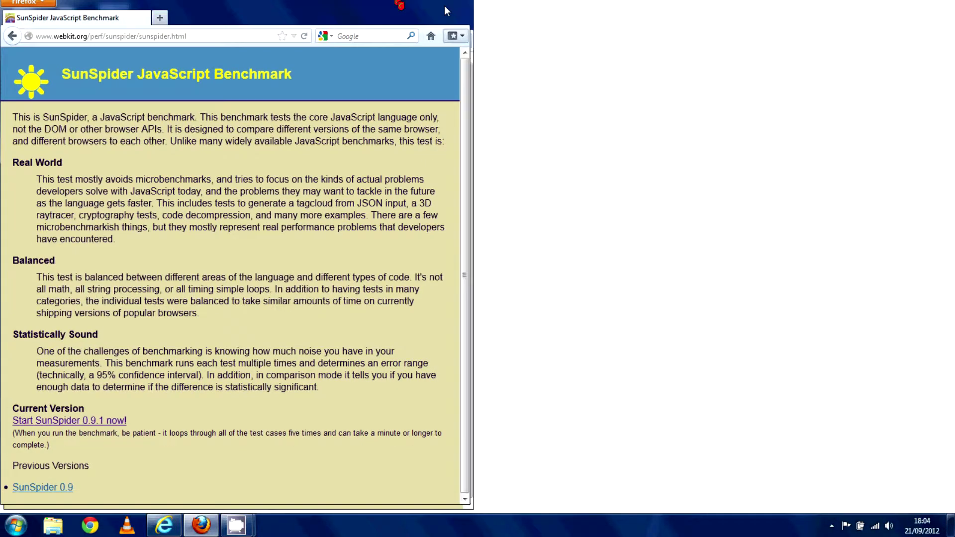
pyautogui.click(30, 5)
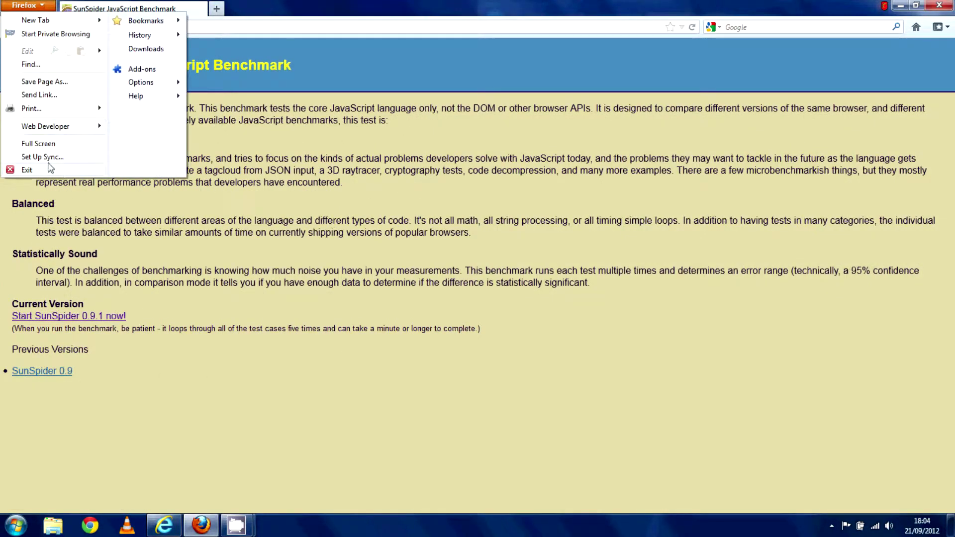
pyautogui.moveTo(137, 96)
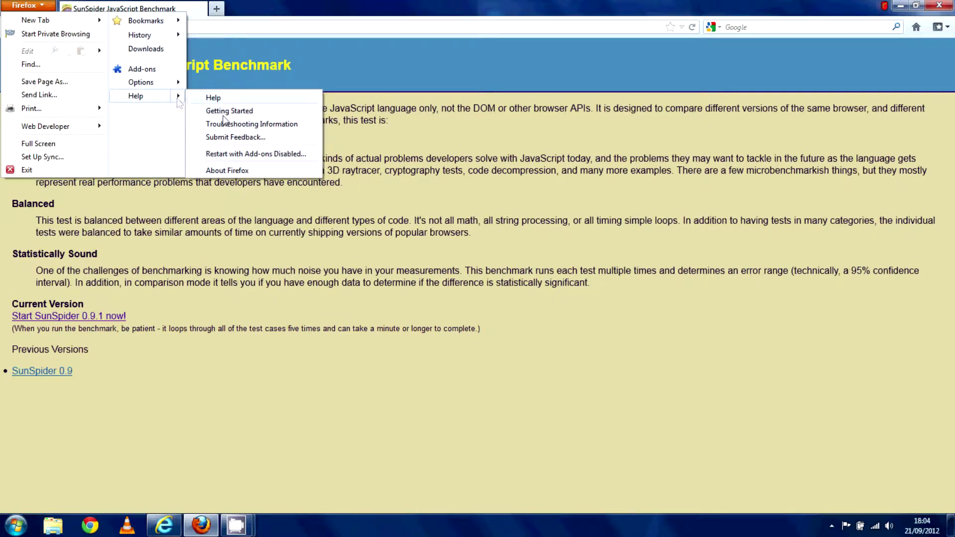
pyautogui.click(231, 170)
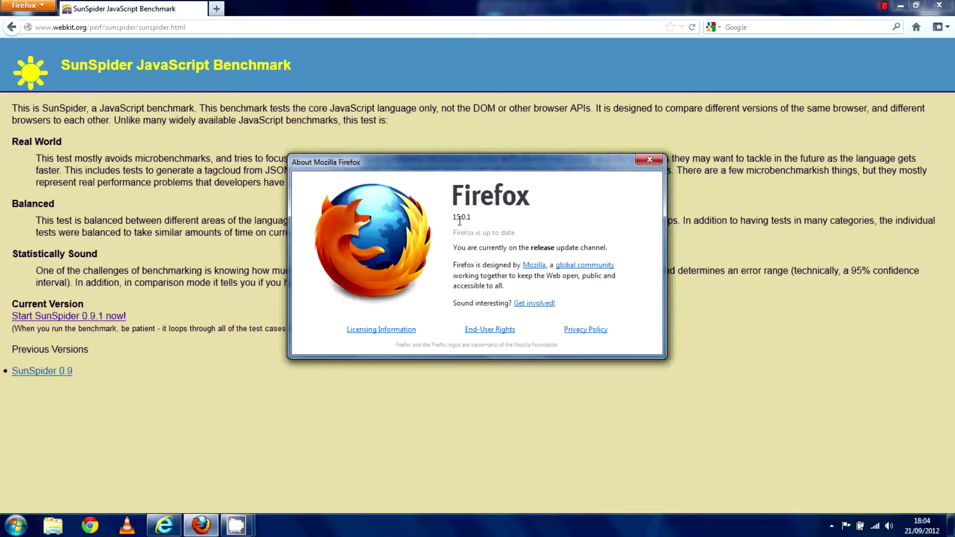
pyautogui.click(649, 160)
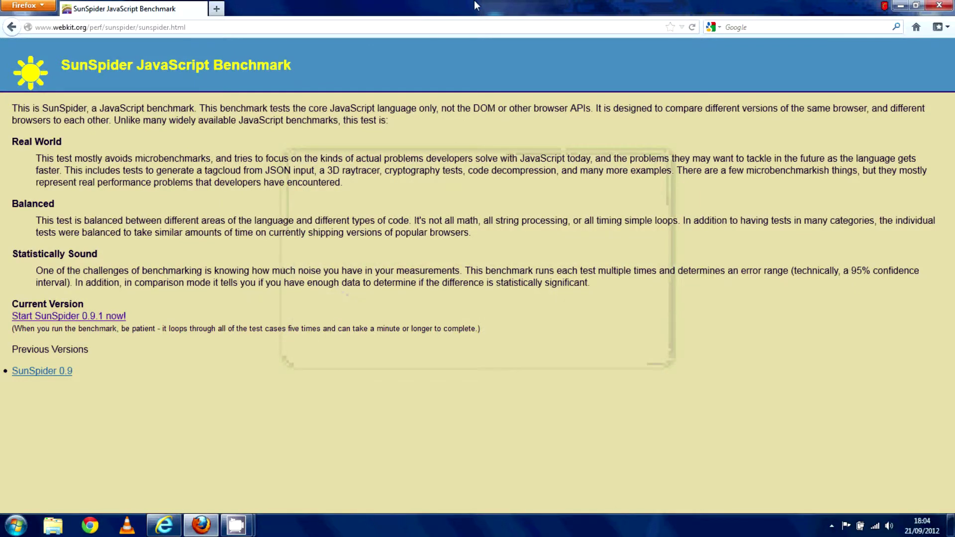
pyautogui.moveTo(477, 6)
pyautogui.mouseDown()
pyautogui.moveTo(218, 98)
pyautogui.moveTo(0, 98)
pyautogui.mouseUp()
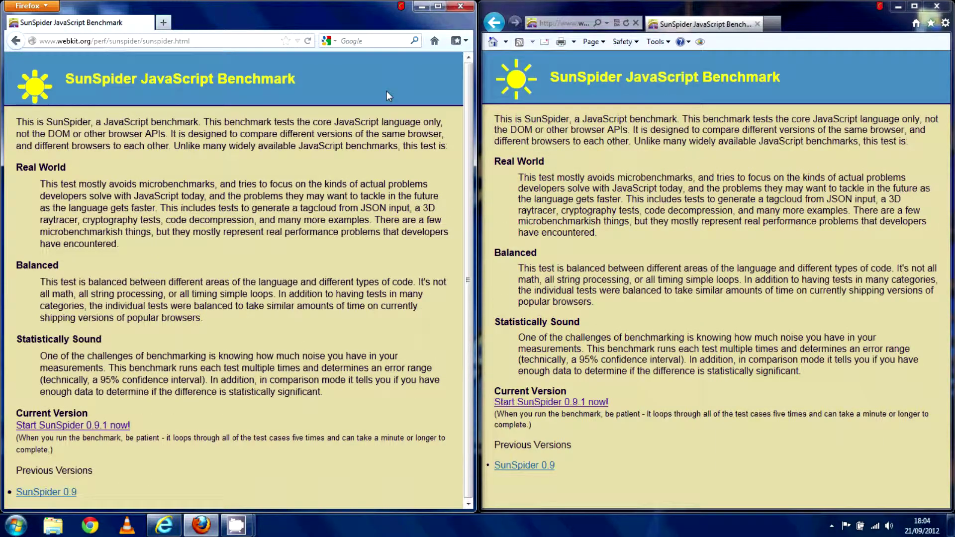
# - Run SunSpider 0.9.1 in Firefox and then IE, yielding totals of 268.8ms and 285.0ms
pyautogui.click(105, 426)
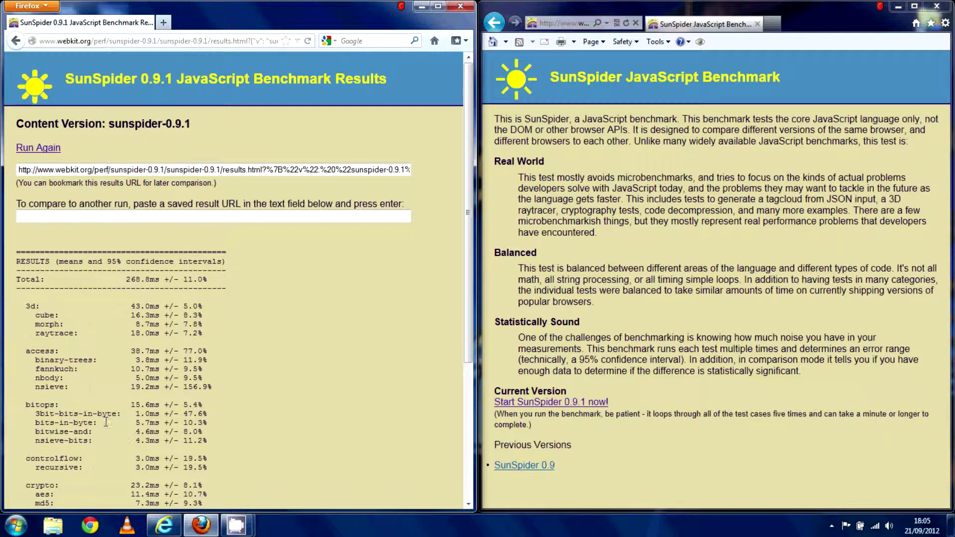
pyautogui.click(601, 403)
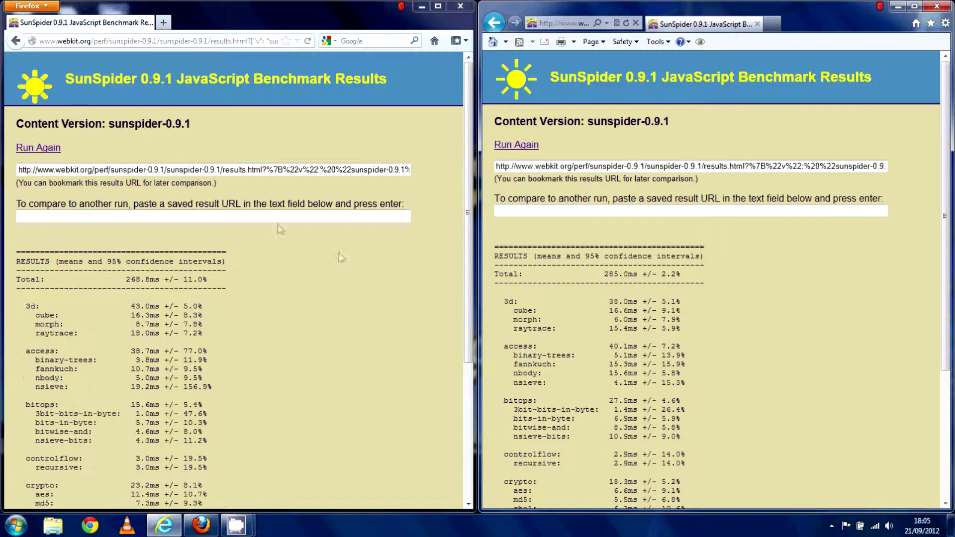
# - Rerun SunSpider in IE and then Firefox for new totals of 286.4ms and 271.1ms
pyautogui.click(515, 146)
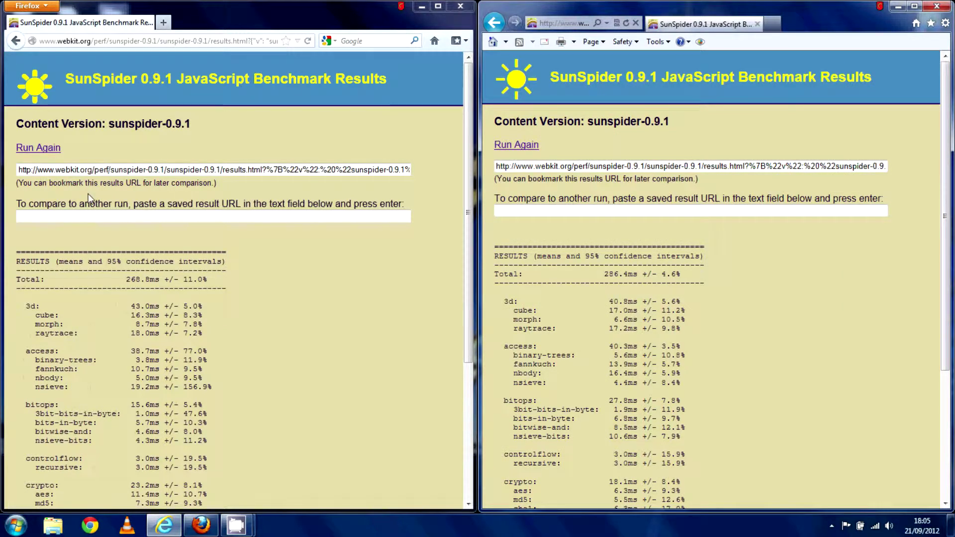
pyautogui.click(44, 151)
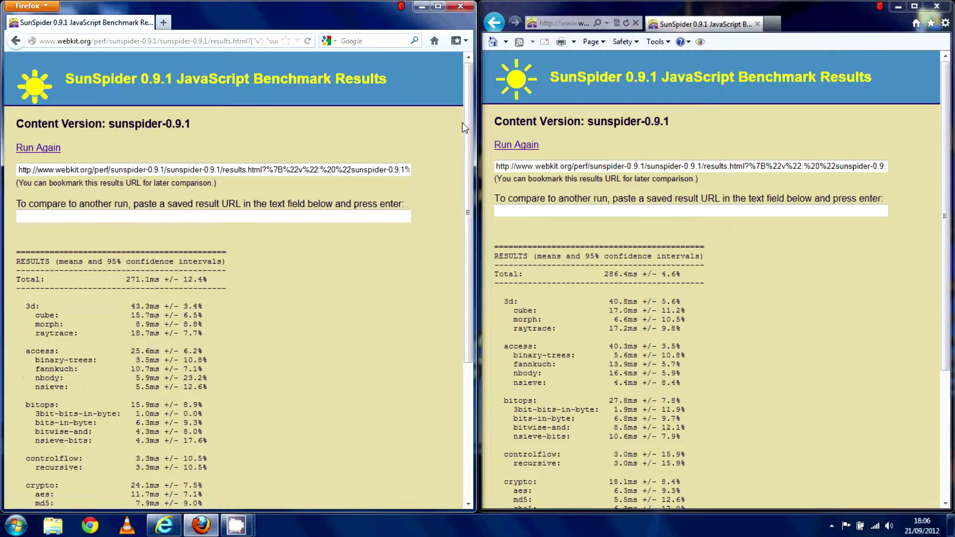
pyautogui.moveTo(468, 123)
pyautogui.mouseDown()
pyautogui.moveTo(470, 130)
pyautogui.moveTo(465, 105)
pyautogui.mouseUp()
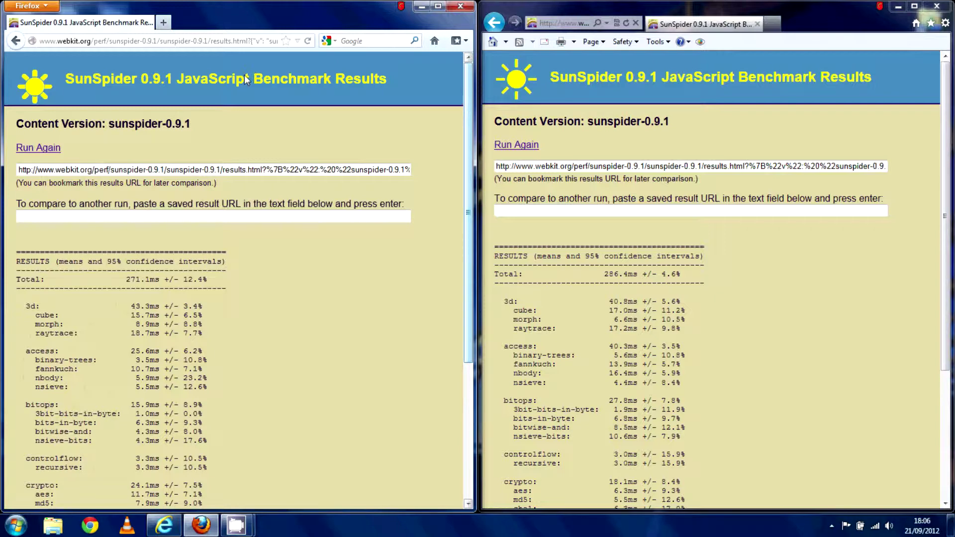
# - Load html5test.com in a new Firefox tab and in IE, showing scores 346 and 138
pyautogui.click(163, 23)
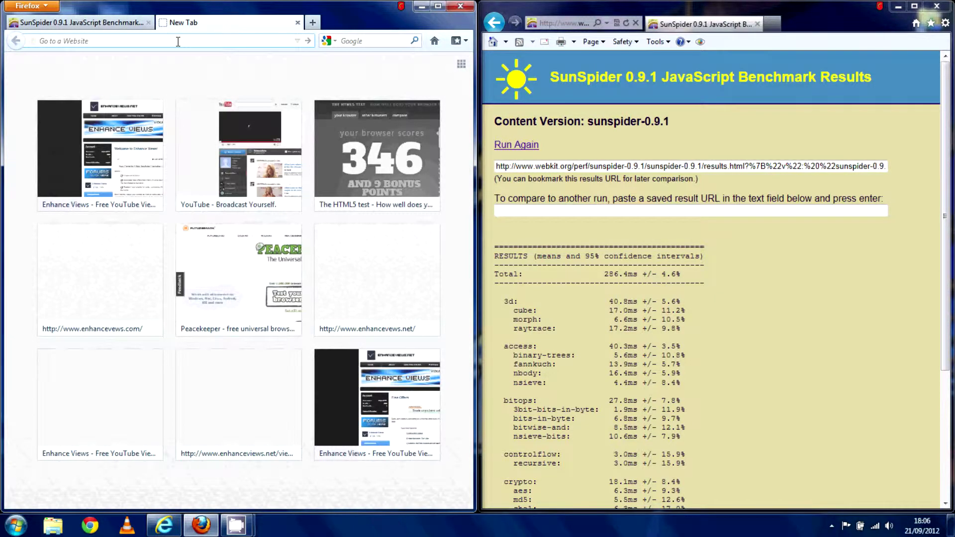
pyautogui.write('hm')
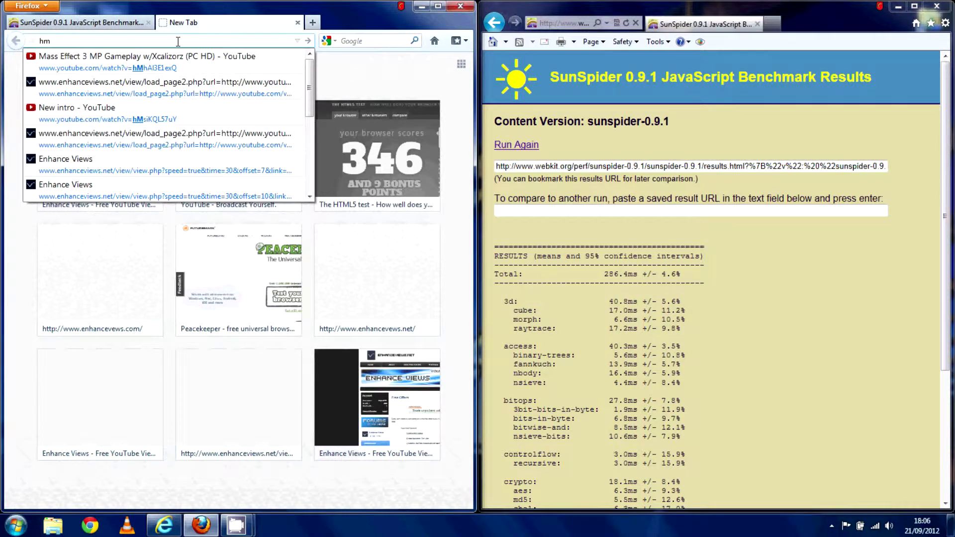
pyautogui.press('BackSpace')
pyautogui.write('tml5test.com')
pyautogui.press('Return')
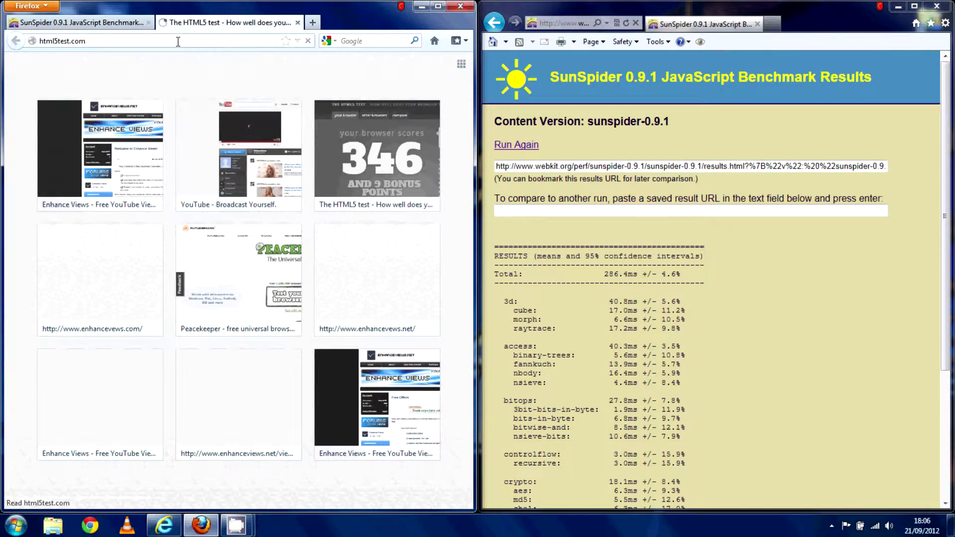
pyautogui.click(582, 22)
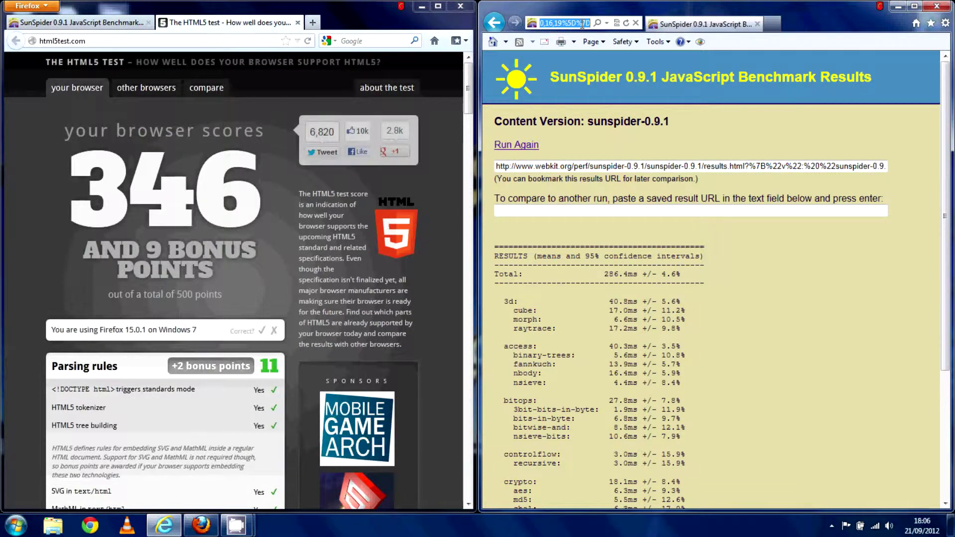
pyautogui.write('http://html5test')
pyautogui.press('Return')
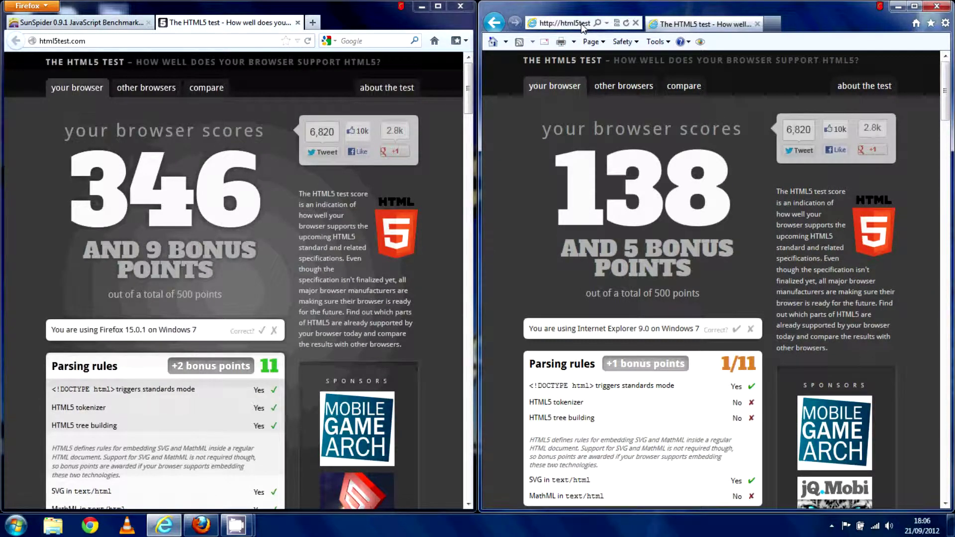
pyautogui.click(397, 104)
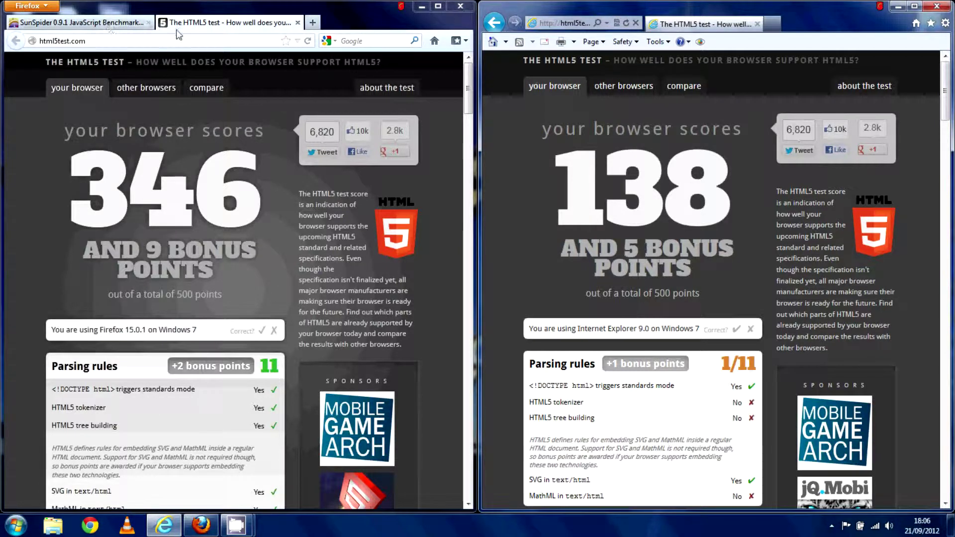
# - Close Firefox's SunSpider tab and load peacekeeper.futuremark.com there instead
pyautogui.click(148, 23)
pyautogui.click(151, 39)
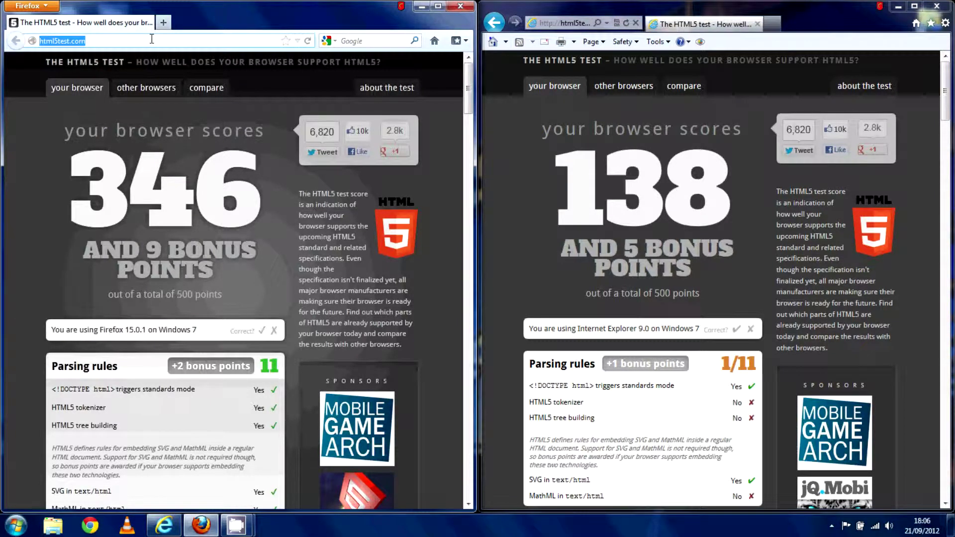
pyautogui.write('peack')
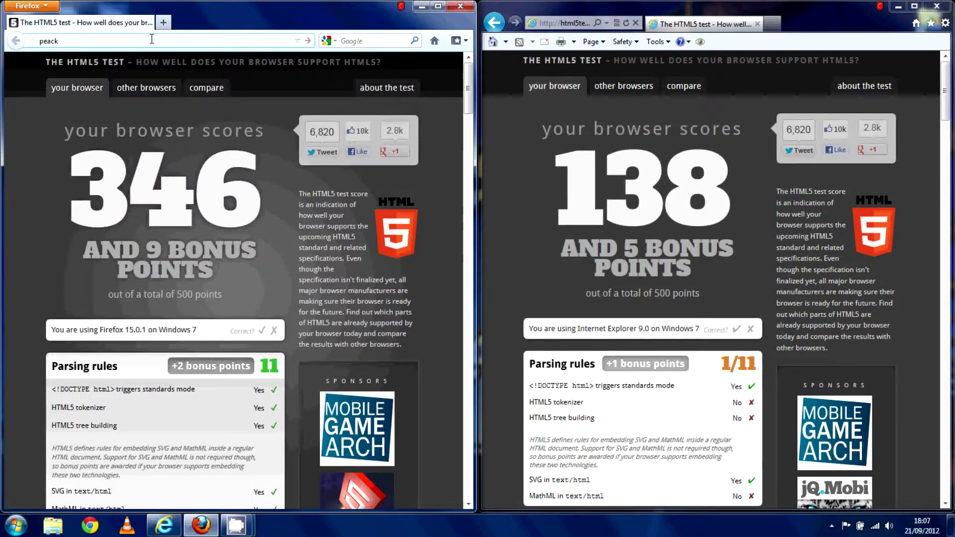
pyautogui.press('BackSpace')
pyautogui.press('BackSpace')
pyautogui.press('Down')
pyautogui.press('Return')
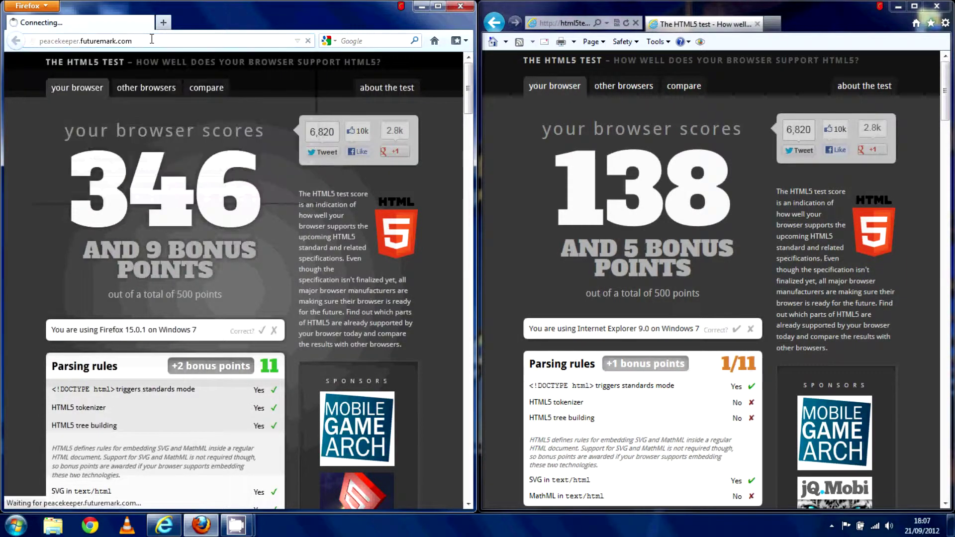
# - Load peacekeeper.futuremark.com in Internet Explorer and widen its window slightly
pyautogui.click(585, 24)
pyautogui.write('pea')
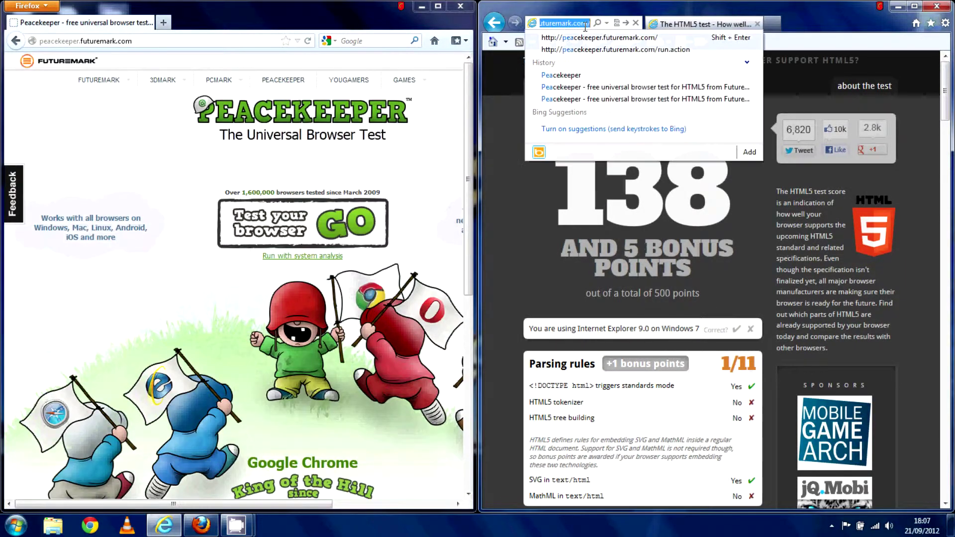
pyautogui.write('ke')
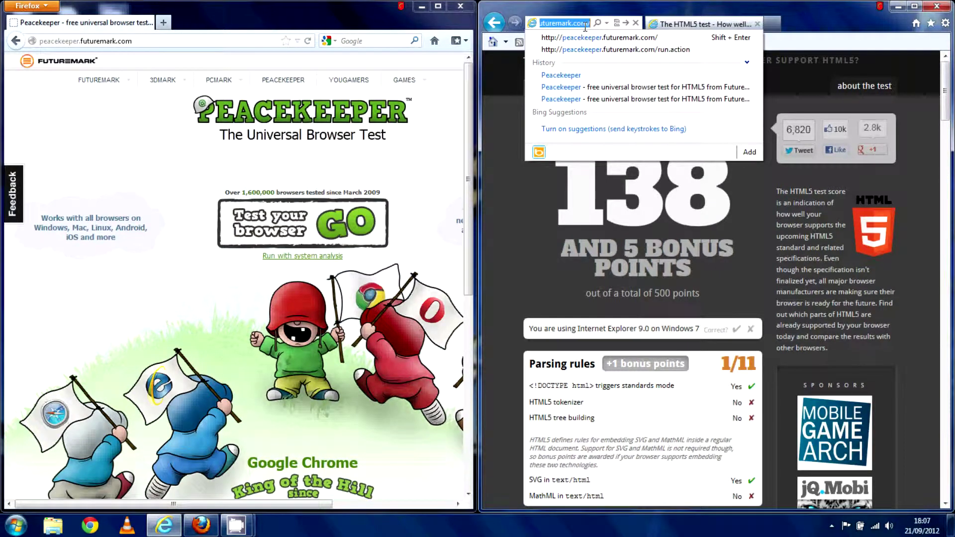
pyautogui.press('Return')
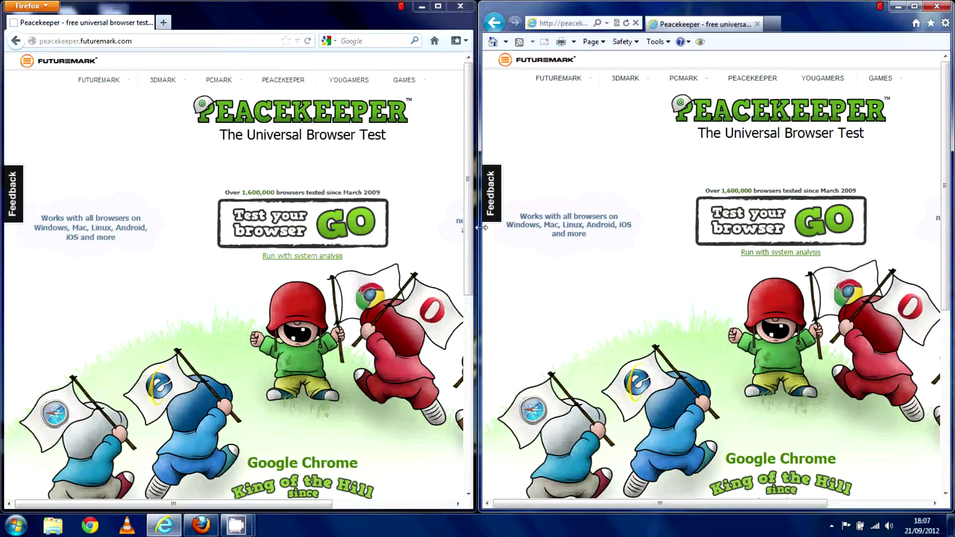
pyautogui.moveTo(481, 228); pyautogui.dragTo(479, 235)
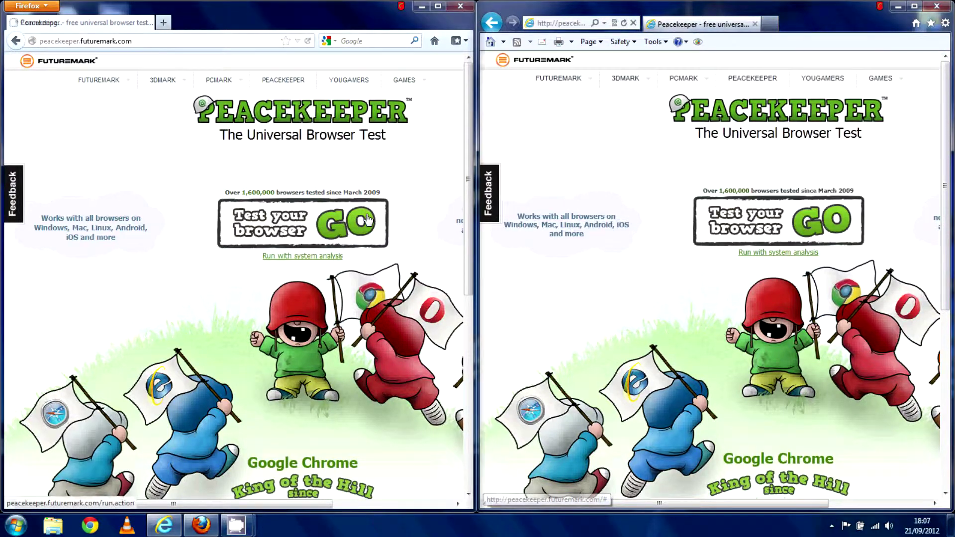
# - Start the Peacekeeper browser test in Internet Explorer 9 with the GO button
pyautogui.click(823, 212)
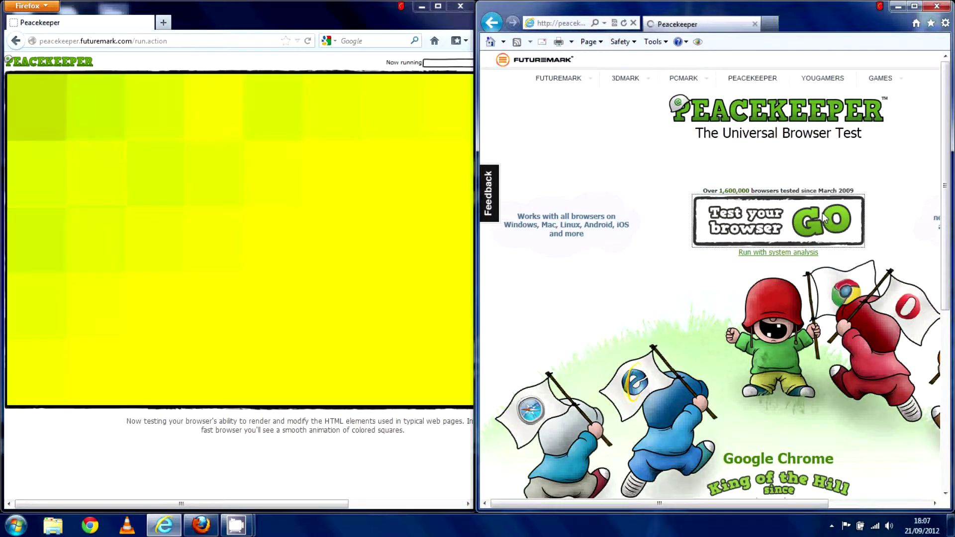